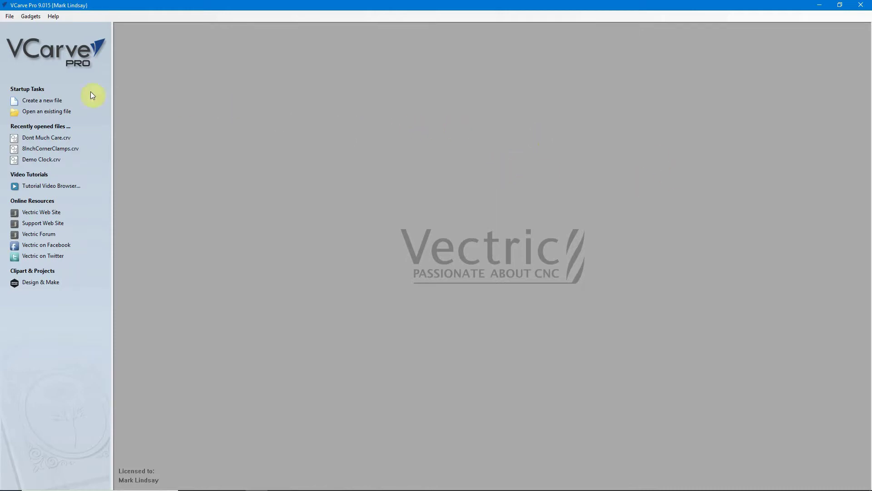
# Step: Create a new single-sided job 12 by 12 inches and 0.75 inches thick, with the XY datum at the centre
pyautogui.click(49, 102)
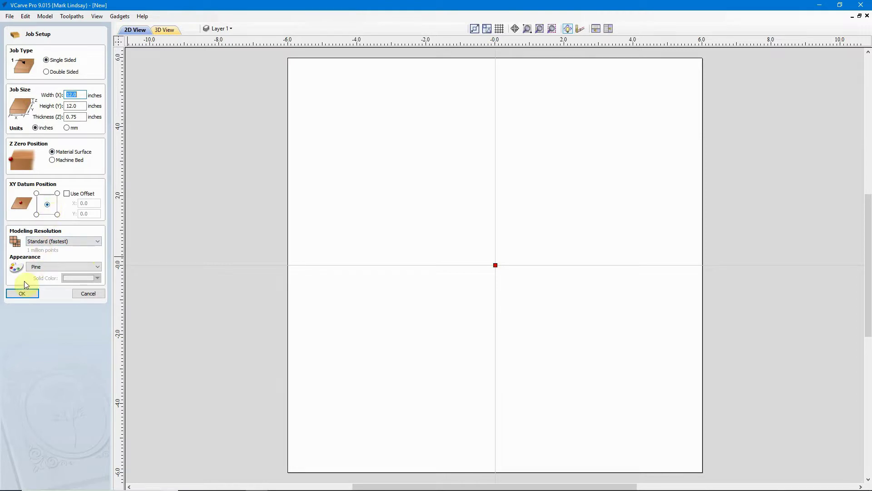
pyautogui.click(22, 293)
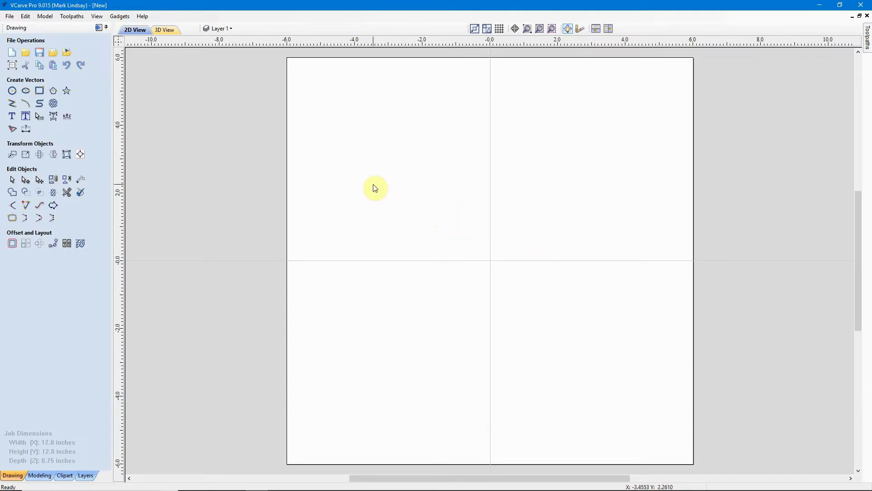
# Step: Draw a square-cornered rectangle 1.5 inches wide and 3.5 inches high, with its centre anchored at X 0, Y 0
pyautogui.click(40, 93)
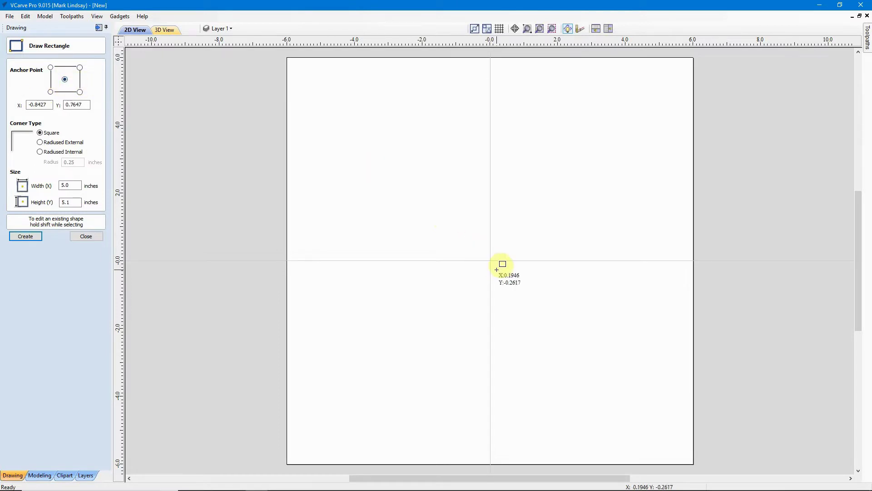
pyautogui.doubleClick(50, 105)
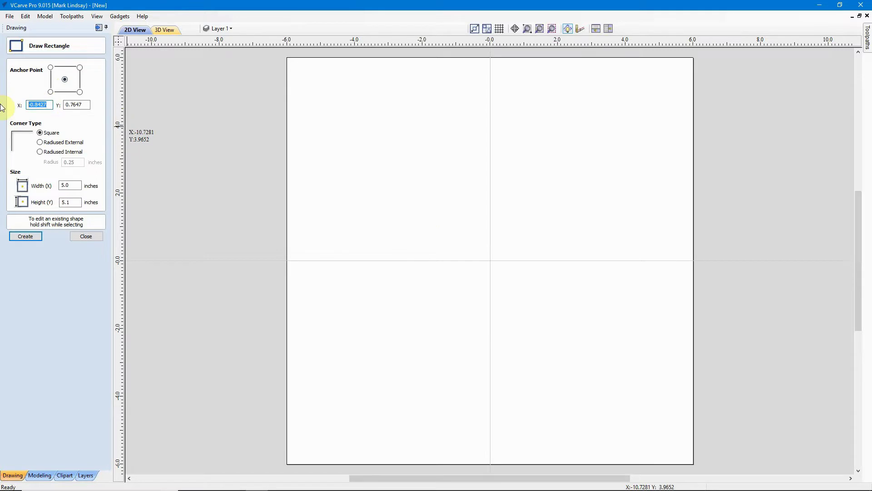
pyautogui.write('0')
pyautogui.press('Tab')
pyautogui.write('0')
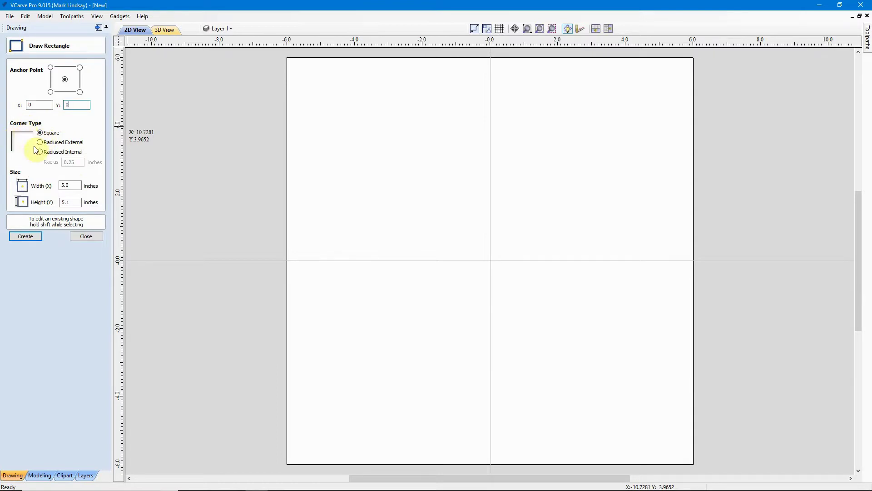
pyautogui.doubleClick(76, 186)
pyautogui.write('1.5')
pyautogui.click(78, 187)
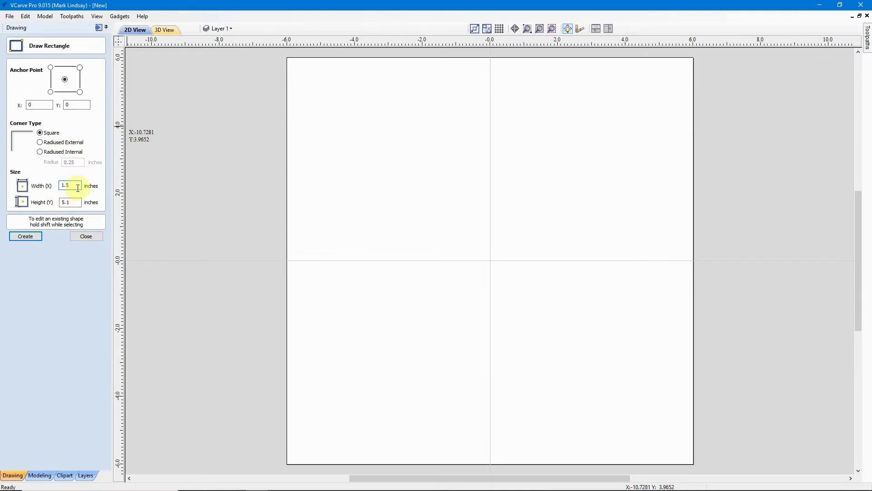
pyautogui.click(68, 201)
pyautogui.write('3.5')
pyautogui.click(26, 237)
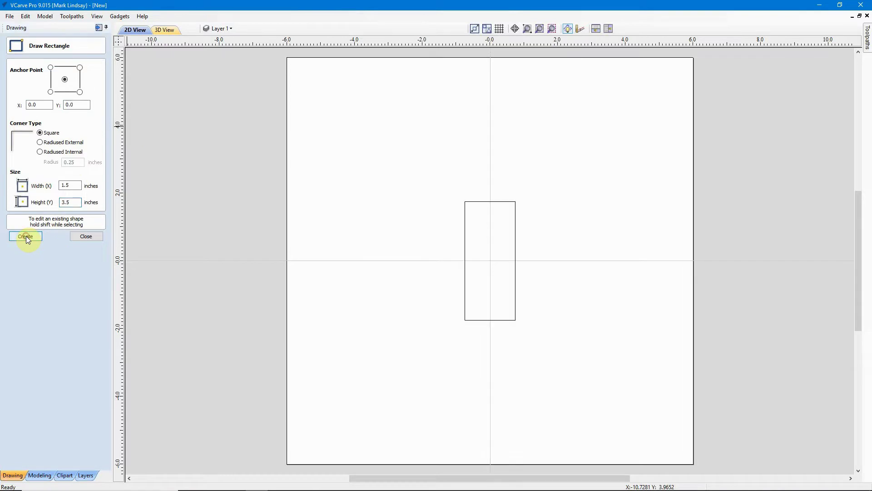
pyautogui.click(81, 237)
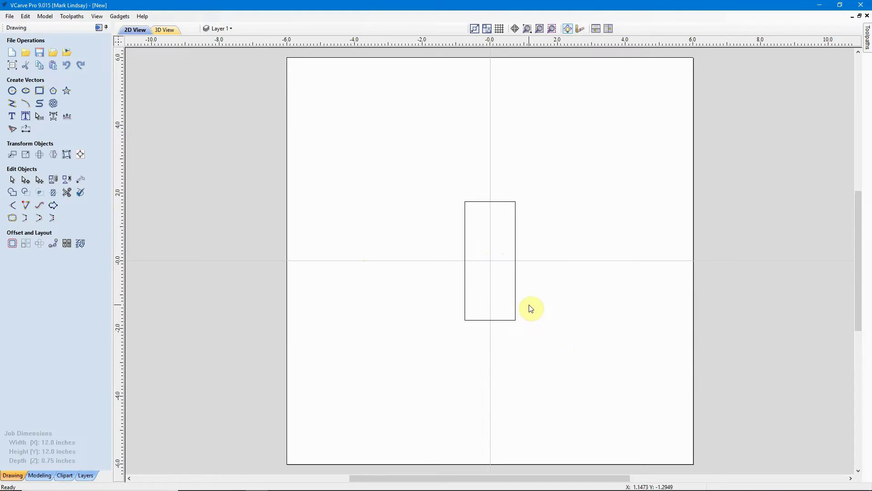
# Step: Resize the rectangle to 2.0 inches wide from its centre with Set Size, unlinking X and Y, and deselect it
pyautogui.moveTo(527, 304); pyautogui.dragTo(502, 341)
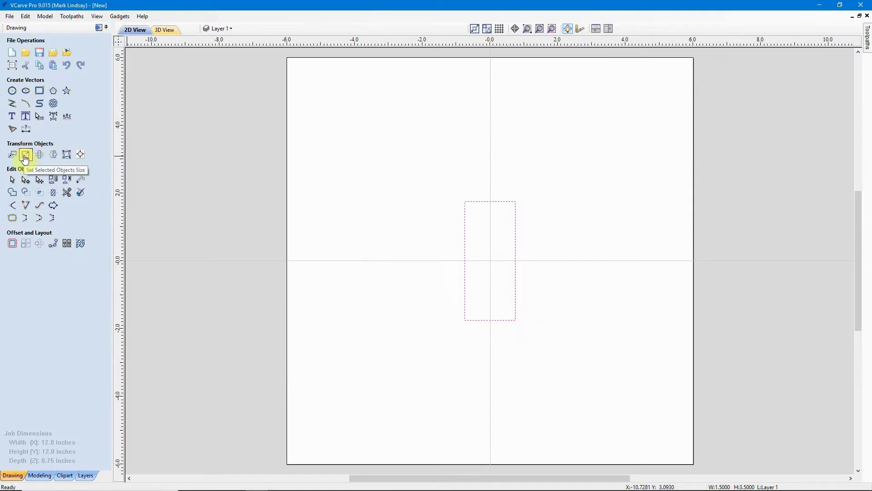
pyautogui.click(25, 155)
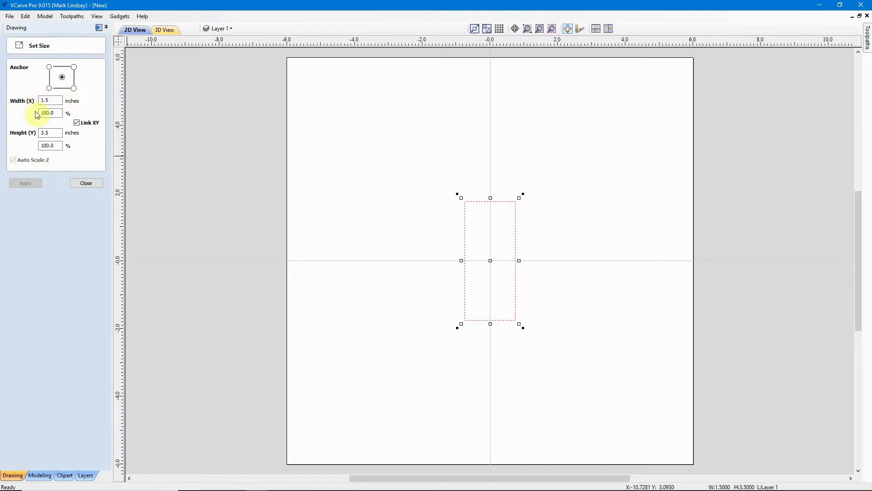
pyautogui.click(60, 113)
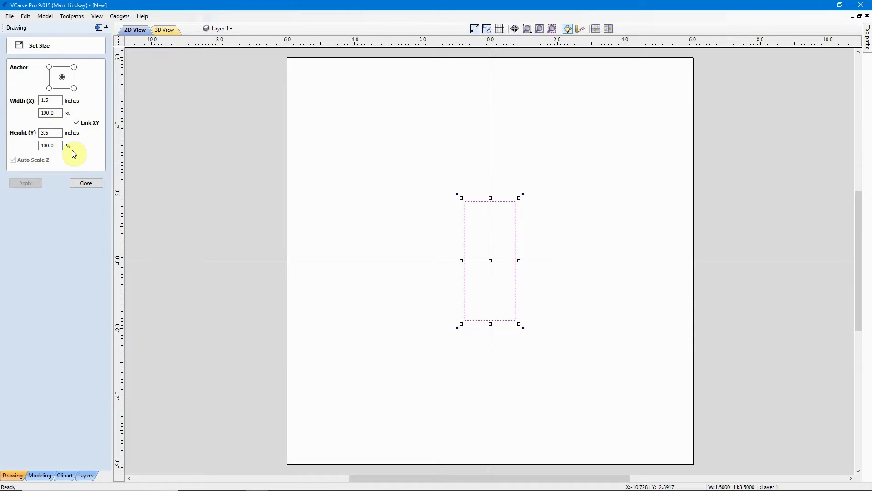
pyautogui.click(77, 123)
pyautogui.doubleClick(50, 100)
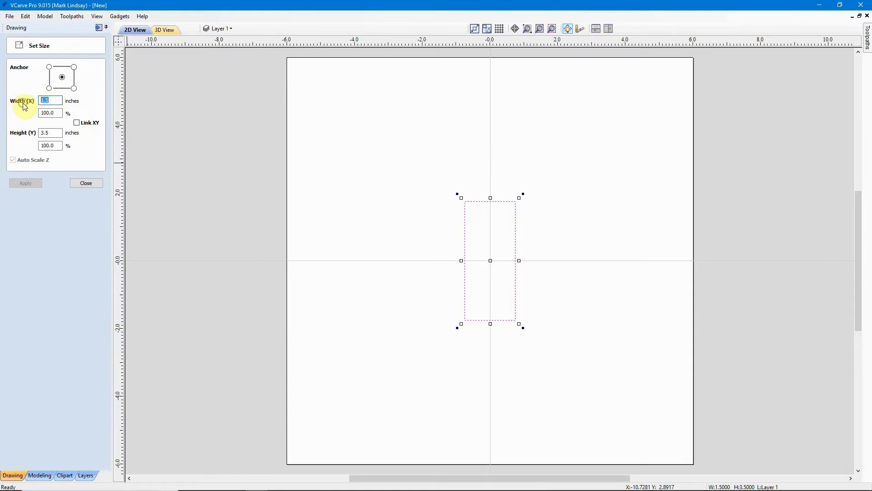
pyautogui.write('2.')
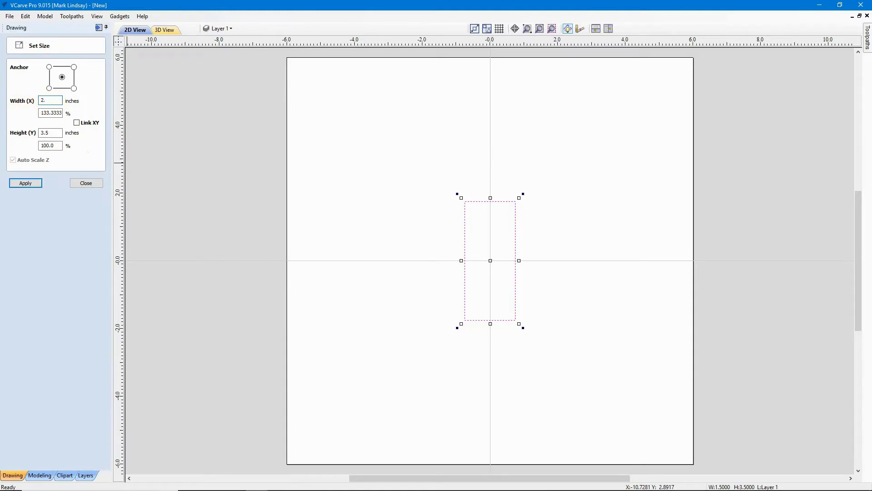
pyautogui.click(62, 99)
pyautogui.click(29, 184)
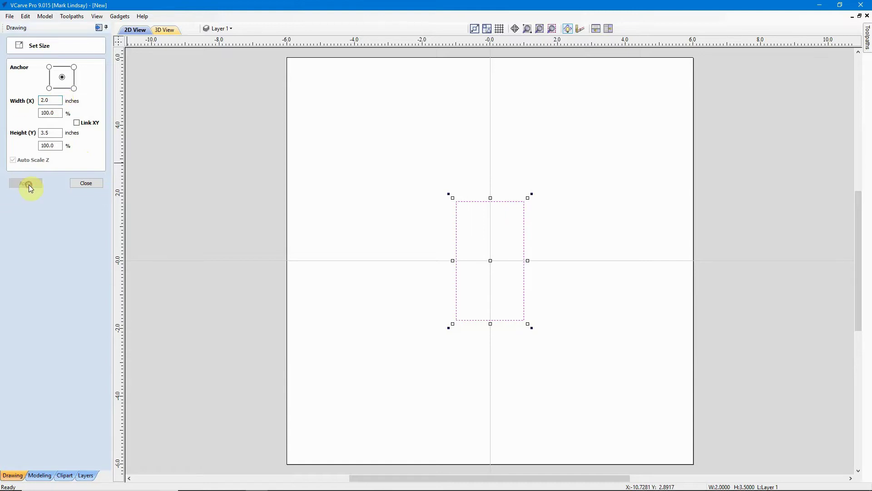
pyautogui.click(62, 74)
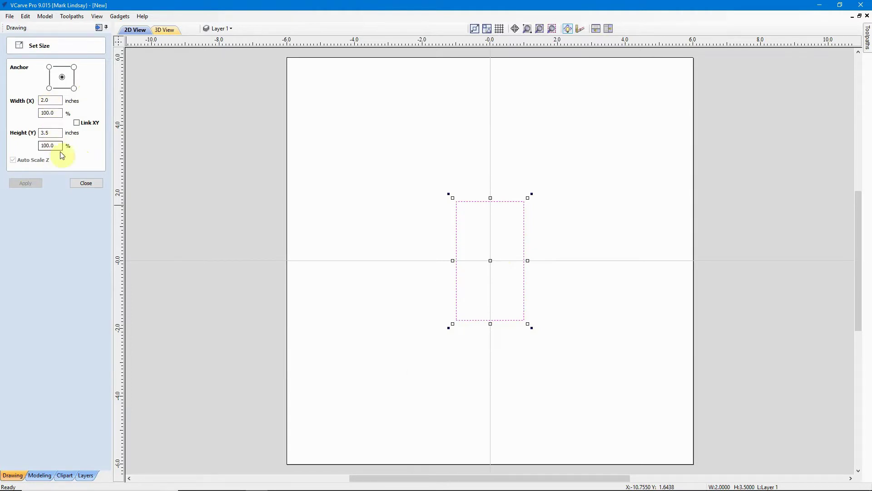
pyautogui.click(83, 184)
pyautogui.click(363, 350)
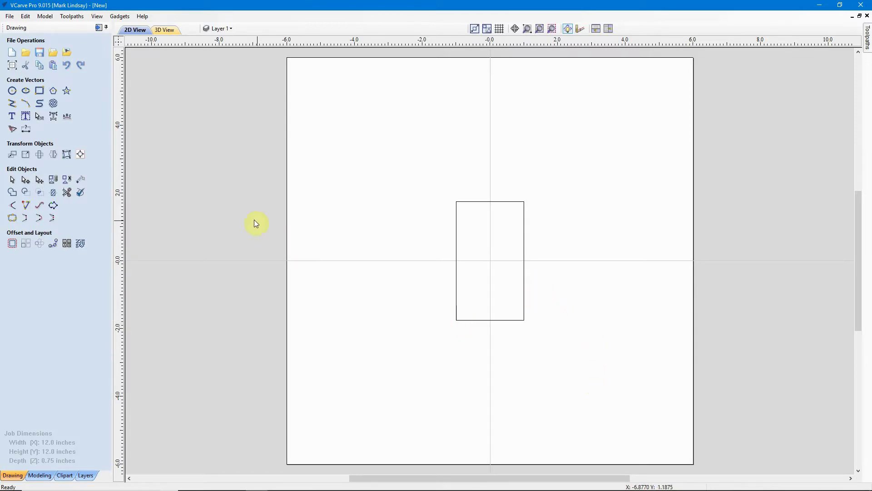
# Step: In Transform mode, move the rectangle by its centre into the job's upper-left quadrant, then undo the move and deselect the rectangle
pyautogui.click(26, 180)
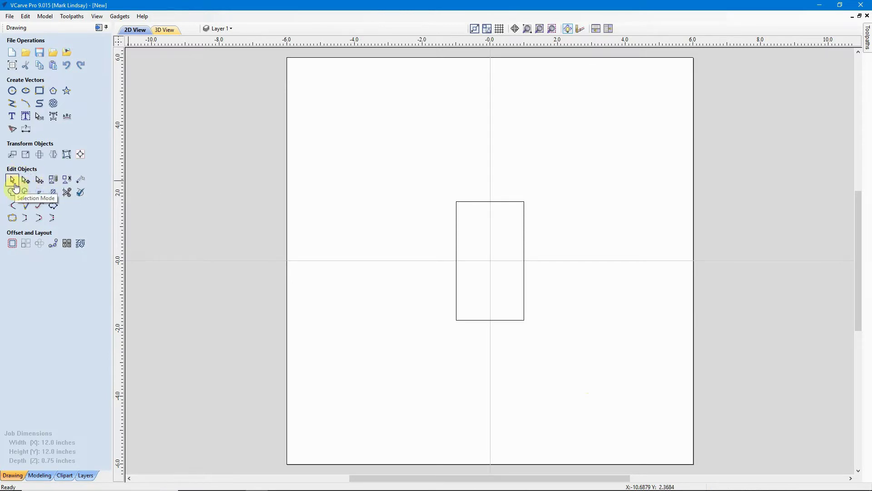
pyautogui.click(42, 182)
pyautogui.click(12, 181)
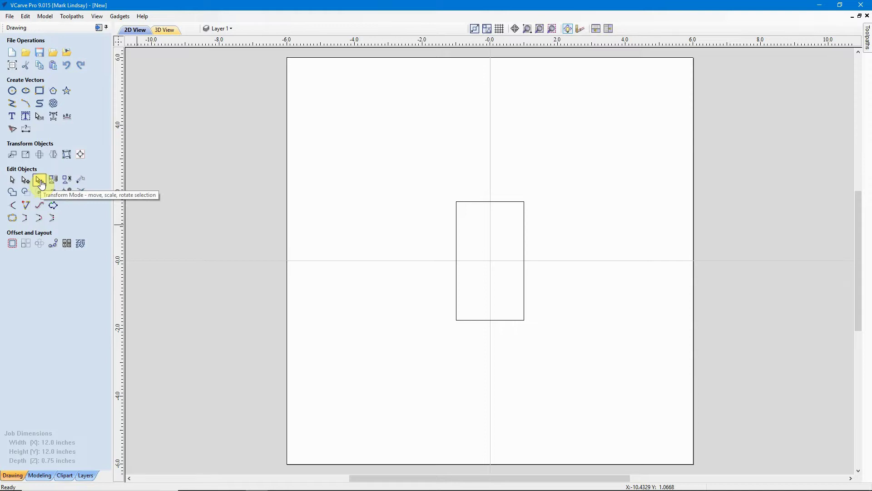
pyautogui.click(41, 183)
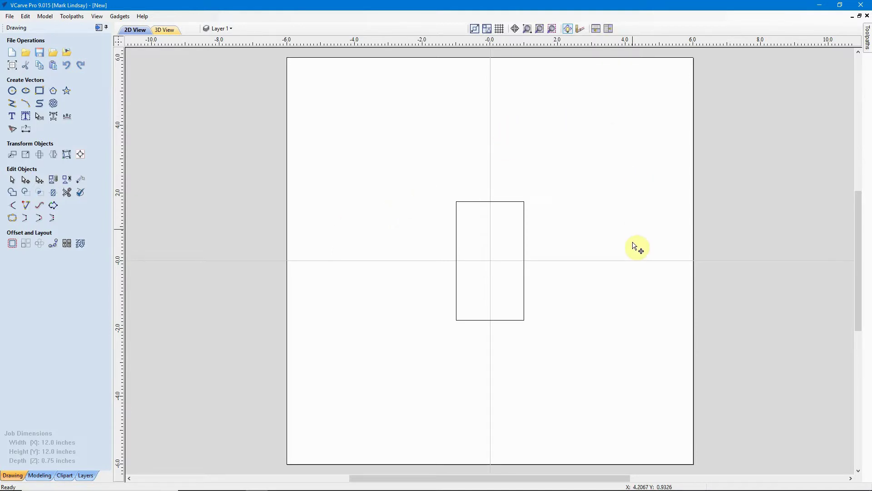
pyautogui.click(497, 202)
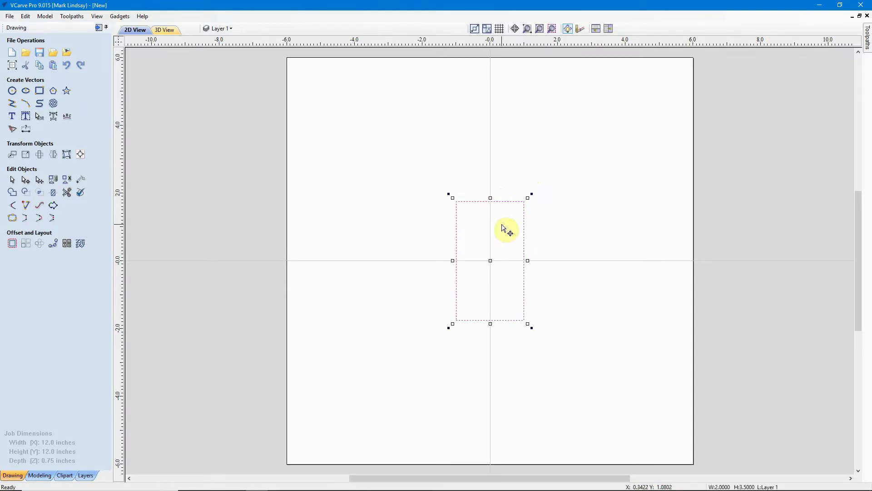
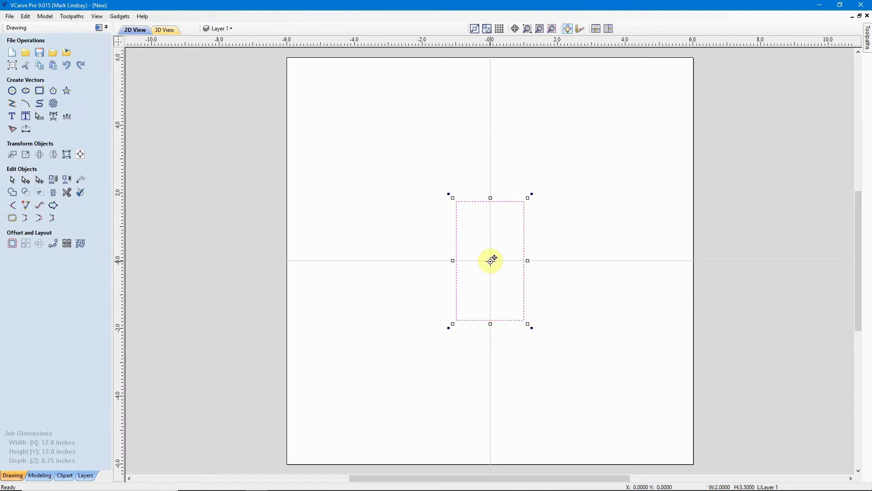
pyautogui.moveTo(491, 260); pyautogui.dragTo(397, 200)
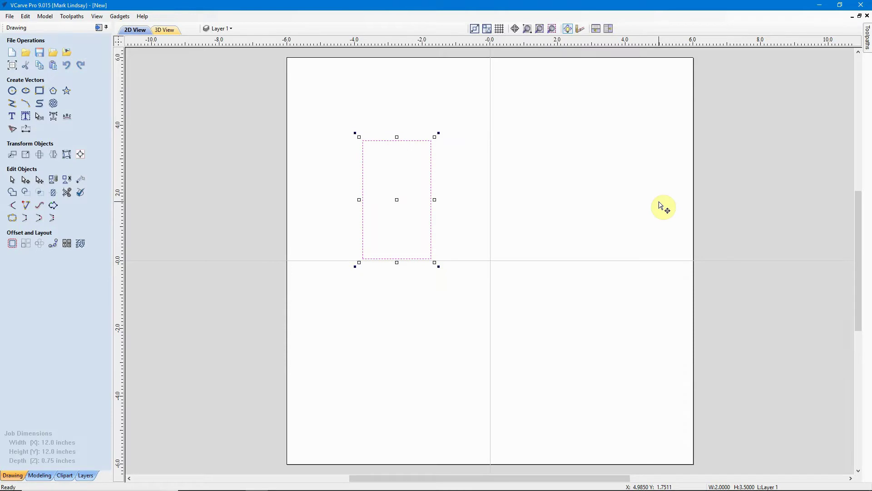
pyautogui.hotkey('ctrl', 'z')
pyautogui.press('F9')
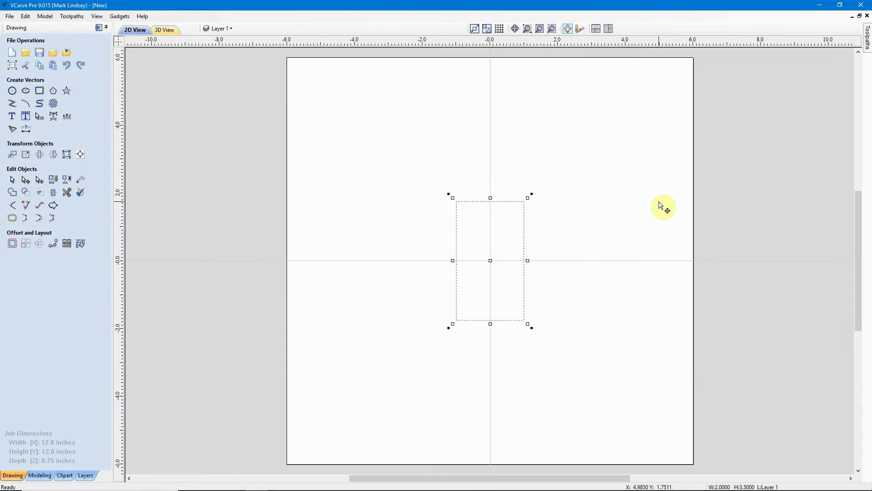
pyautogui.click(659, 203)
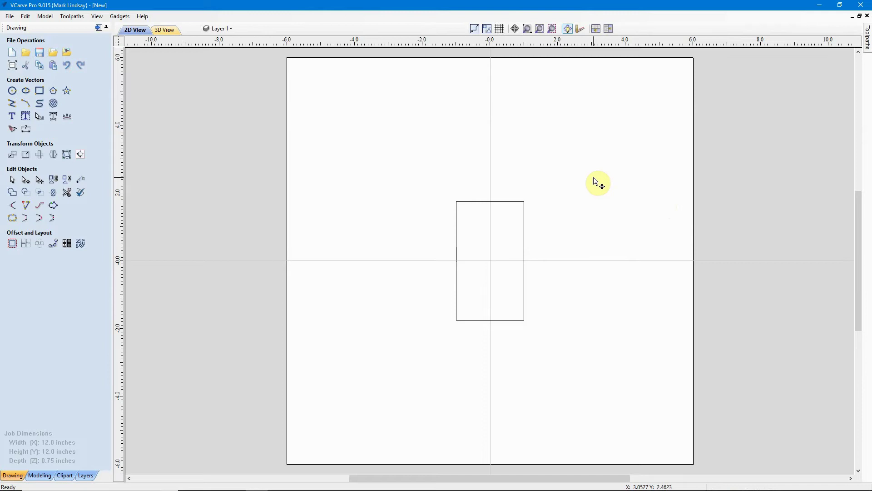
# Step: Stretch the rectangle's lower edge downward to a height of about 4.13 inches, then undo the stretch
pyautogui.click(512, 203)
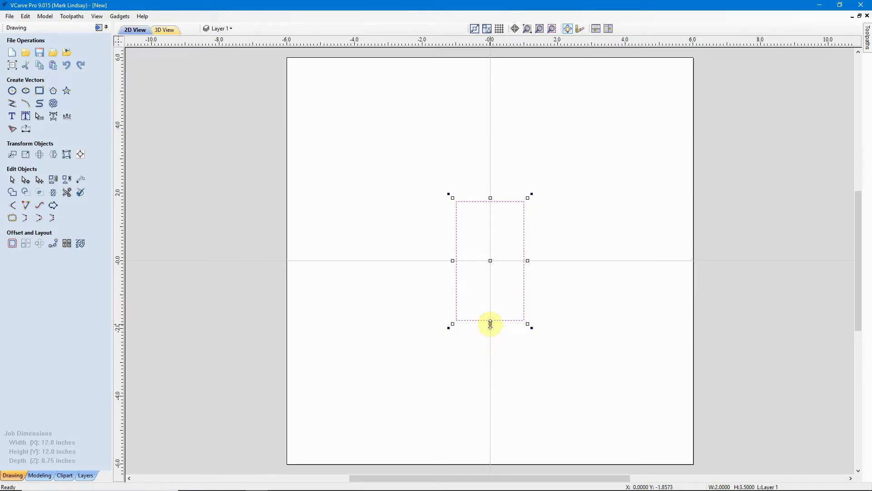
pyautogui.moveTo(490, 324); pyautogui.dragTo(497, 342)
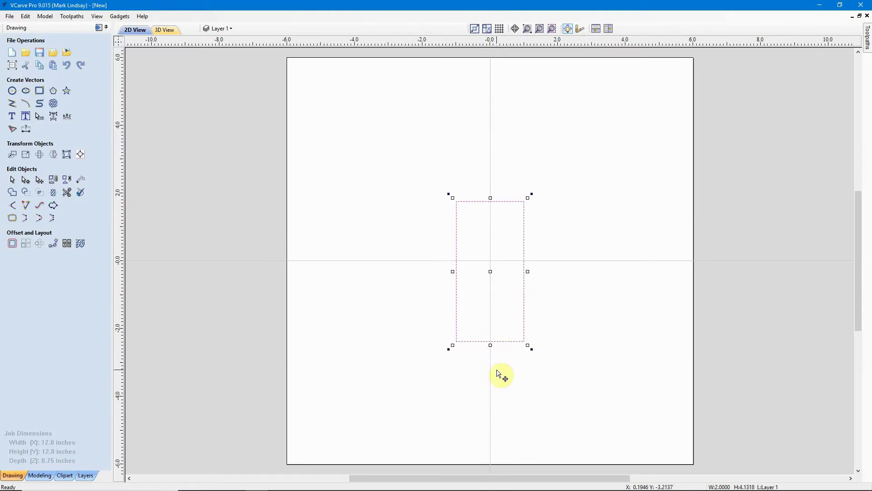
pyautogui.hotkey('ctrl', 'z')
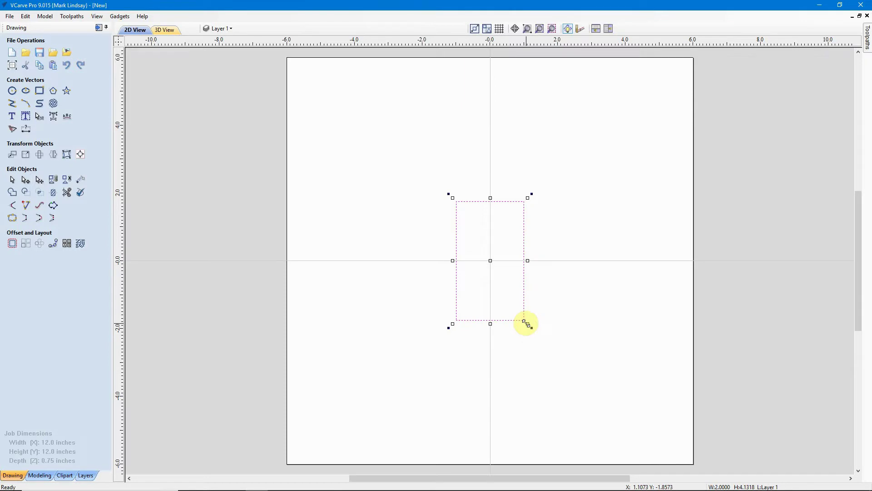
# Step: Scale the rectangle proportionally from its lower-right corner to about 2.31 by 4.04 inches, then undo the scaling
pyautogui.moveTo(526, 323); pyautogui.dragTo(552, 356)
pyautogui.moveTo(544, 312); pyautogui.dragTo(535, 329)
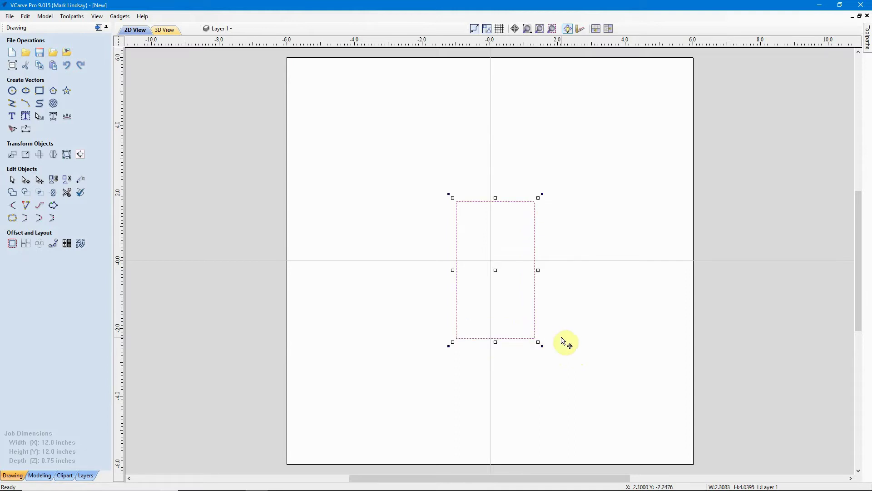
pyautogui.hotkey('ctrl', 'z')
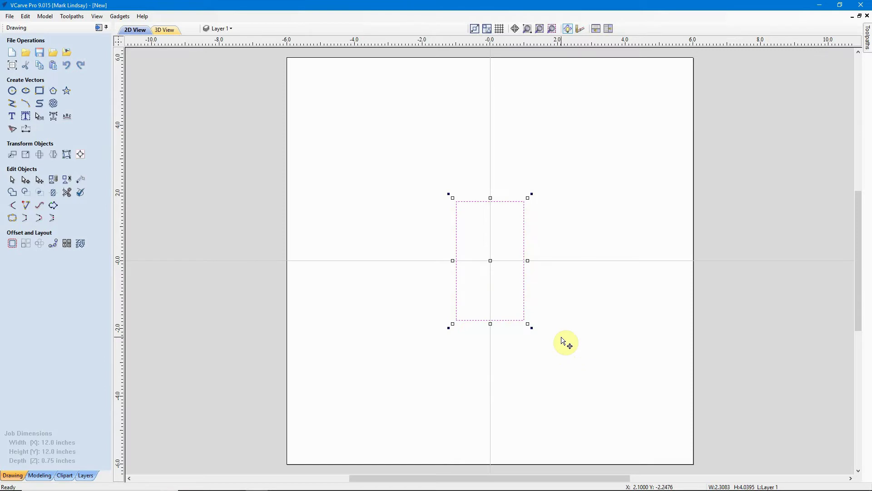
# Step: Rotate the rectangle slightly clockwise about its centre, then undo the rotation
pyautogui.click(532, 328)
pyautogui.moveTo(532, 328); pyautogui.dragTo(542, 353)
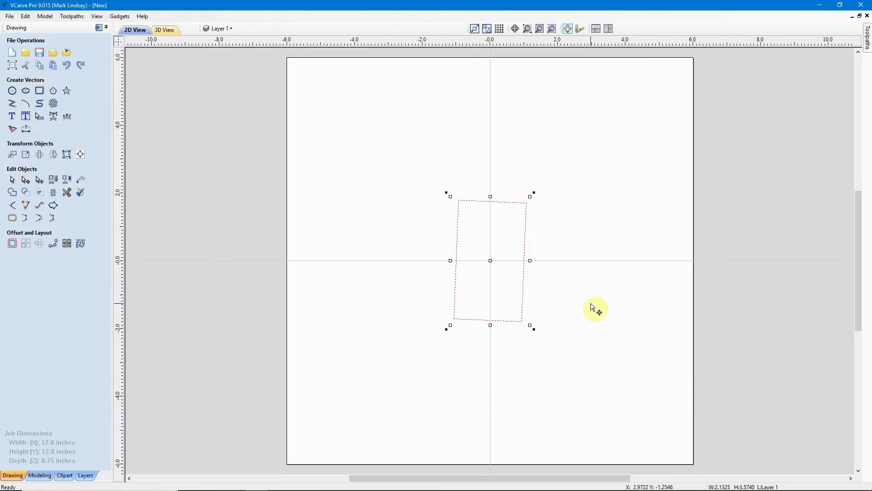
pyautogui.hotkey('ctrl', 'z')
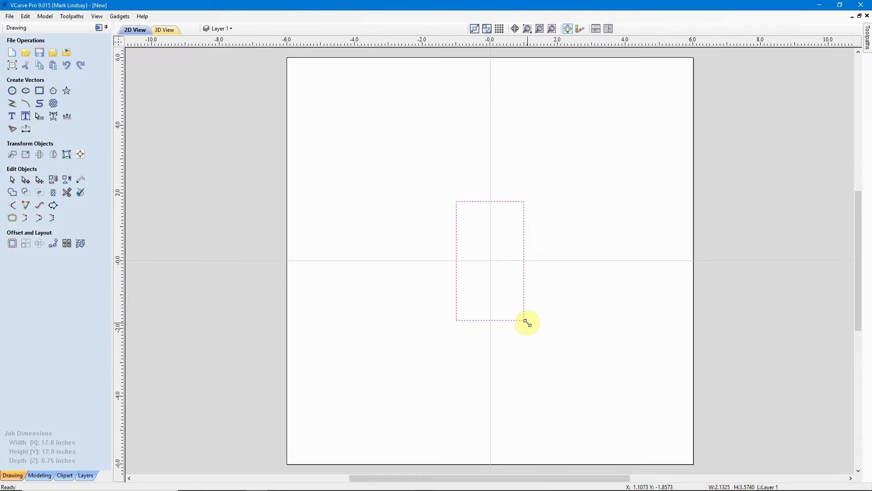
# Step: Enlarge the rectangle to about 4.08 by 7.14 inches and recentre it on the job origin, then undo both changes and deselect it
pyautogui.moveTo(527, 323); pyautogui.dragTo(594, 400)
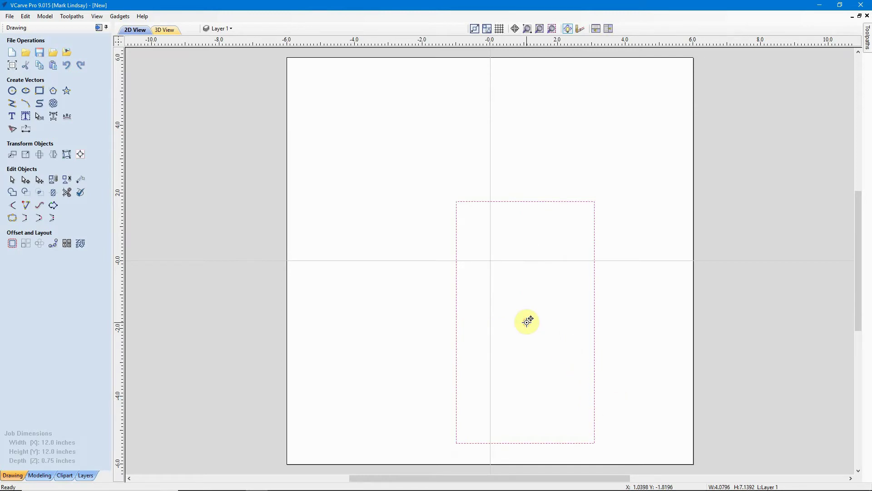
pyautogui.moveTo(527, 321); pyautogui.dragTo(490, 260)
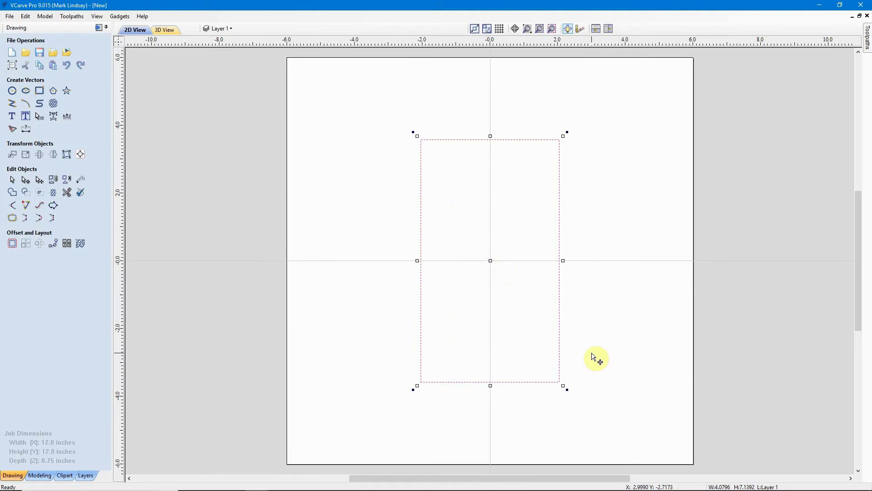
pyautogui.hotkey('ctrl', 'z')
pyautogui.hotkey('ctrl', 'z')
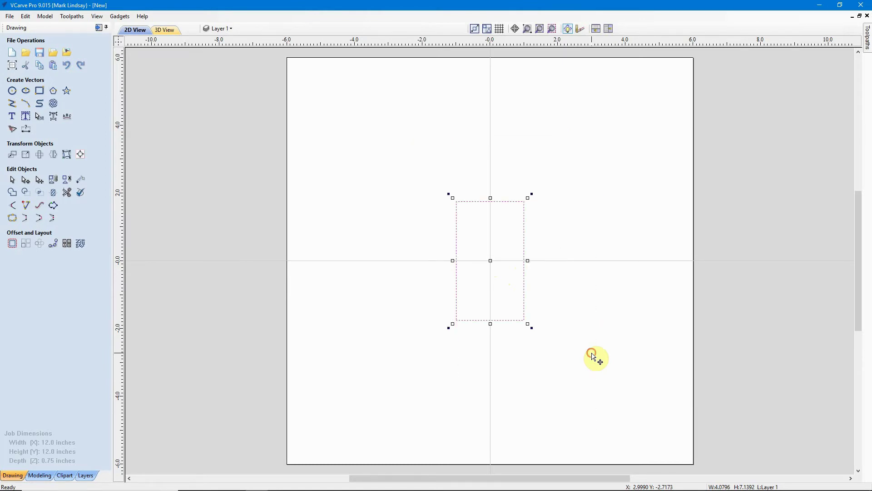
pyautogui.click(592, 353)
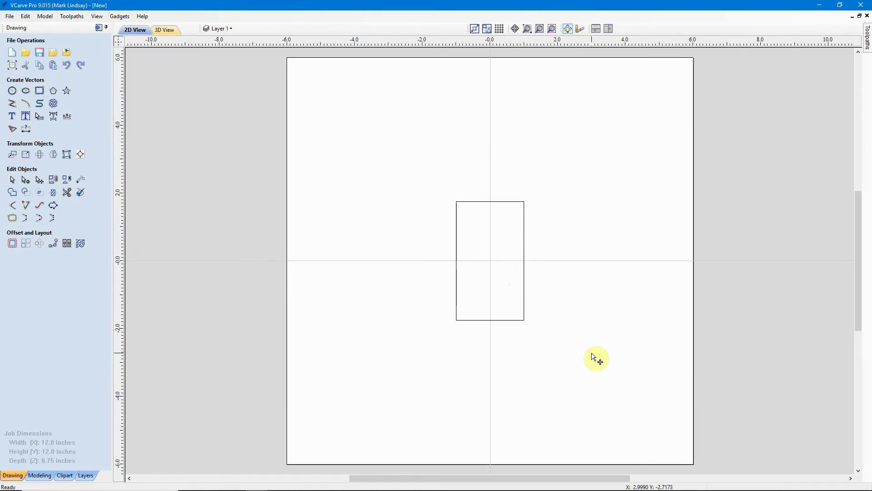
# Step: Scale the rectangle proportionally about its centre to about 3.96 by 6.93 inches, then deselect it and undo the scaling
pyautogui.click(524, 320)
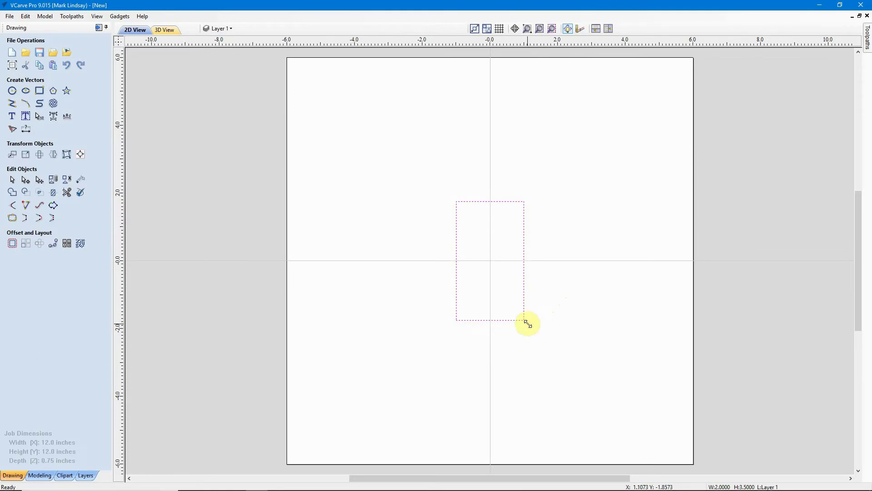
pyautogui.moveTo(528, 322); pyautogui.dragTo(541, 348)
pyautogui.moveTo(520, 323); pyautogui.dragTo(557, 372)
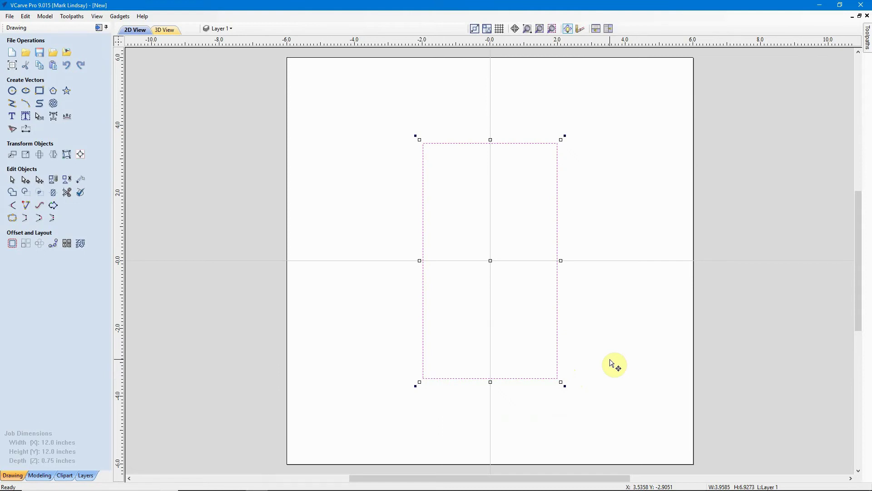
pyautogui.click(588, 278)
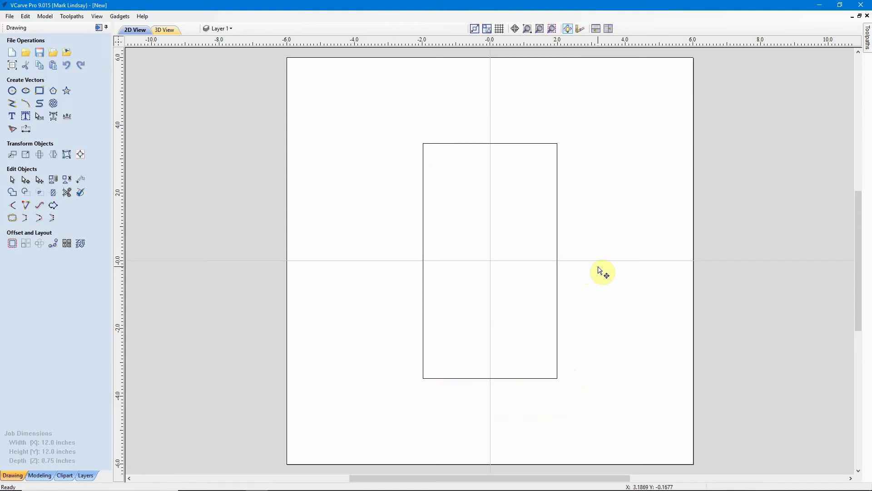
pyautogui.hotkey('ctrl', 'z')
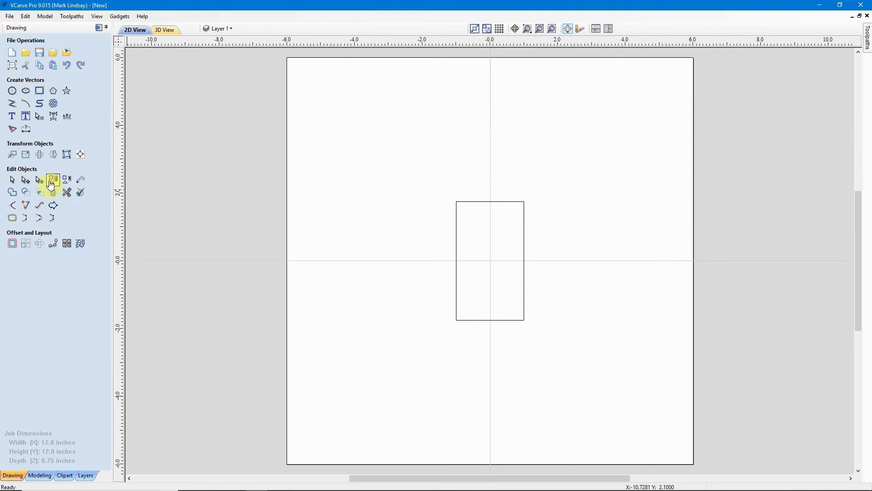
# Step: Activate vector selection mode, select the rectangle, show its transform handles, and deselect it
pyautogui.click(11, 181)
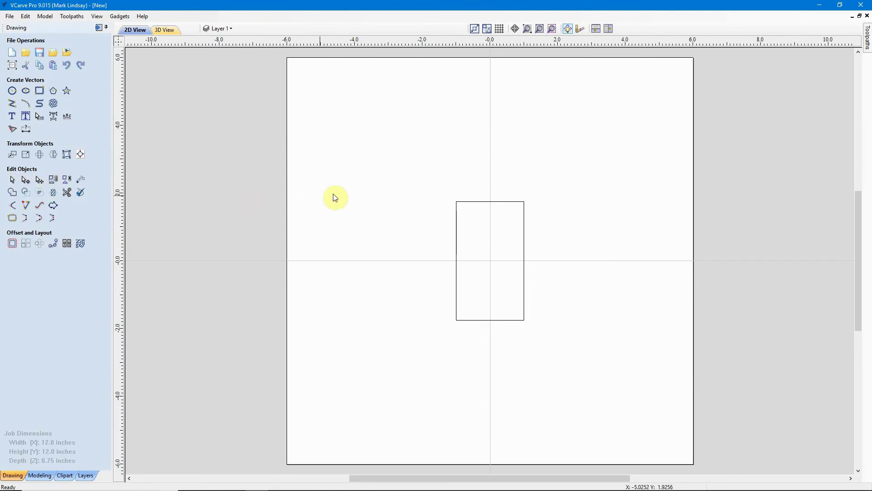
pyautogui.click(523, 202)
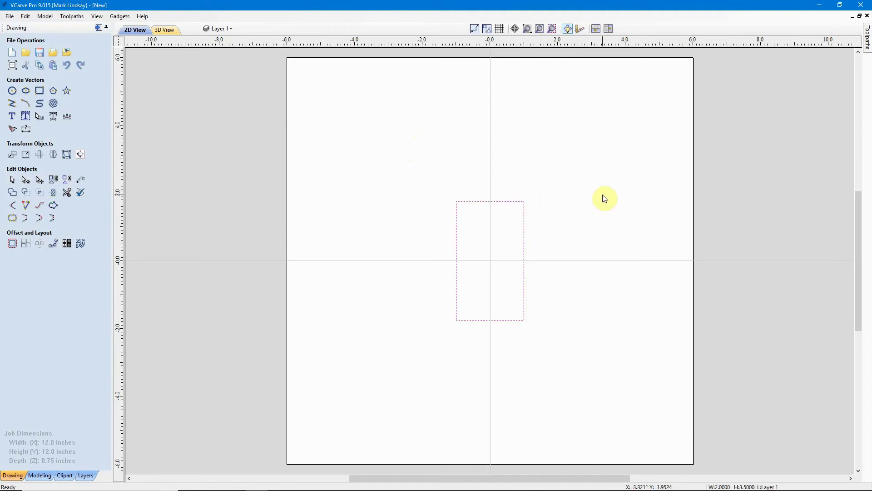
pyautogui.click(516, 203)
pyautogui.click(604, 176)
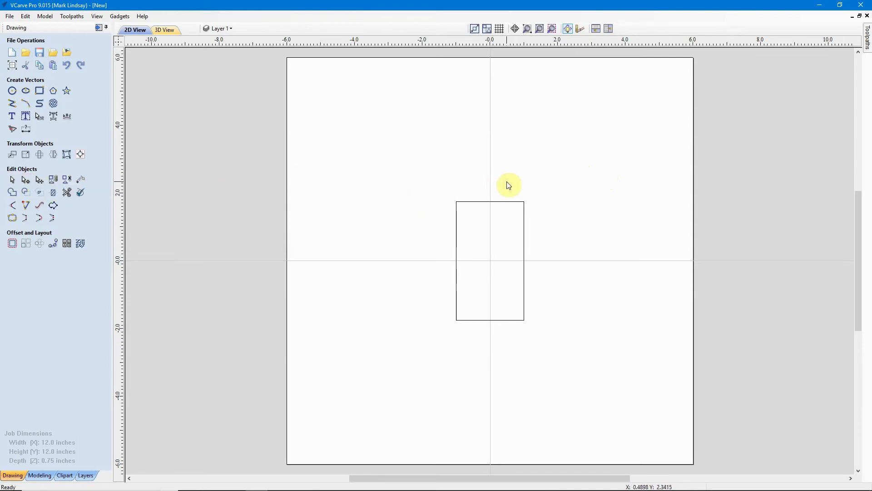
# Step: Scale the rectangle proportionally about its centre to about 3.13 by 5.47 inches, then undo the scaling and leave it deselected
pyautogui.click(504, 202)
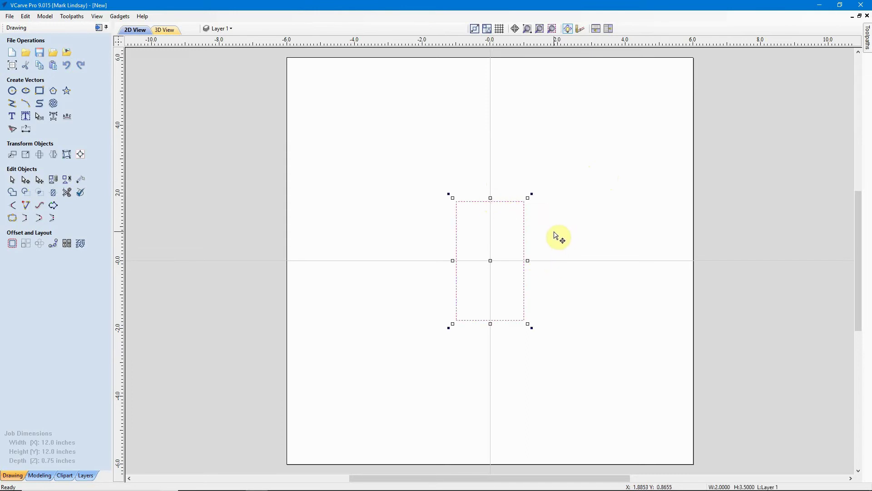
pyautogui.moveTo(527, 324); pyautogui.dragTo(544, 342)
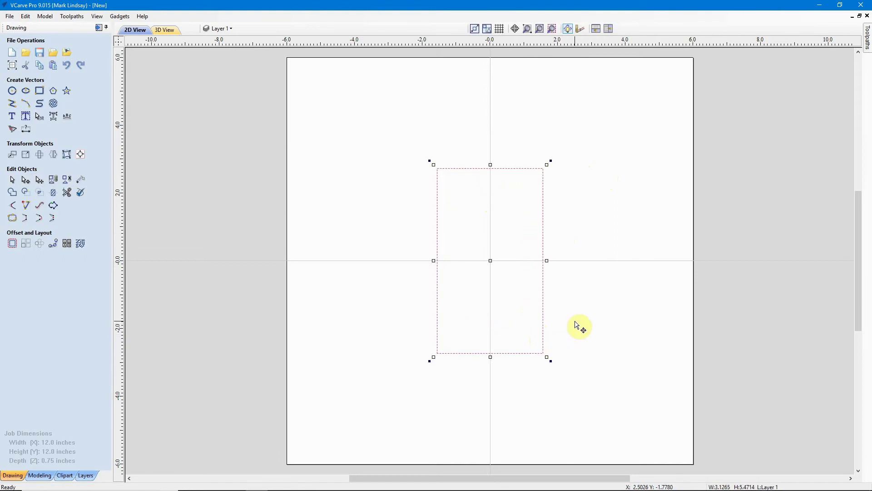
pyautogui.click(620, 315)
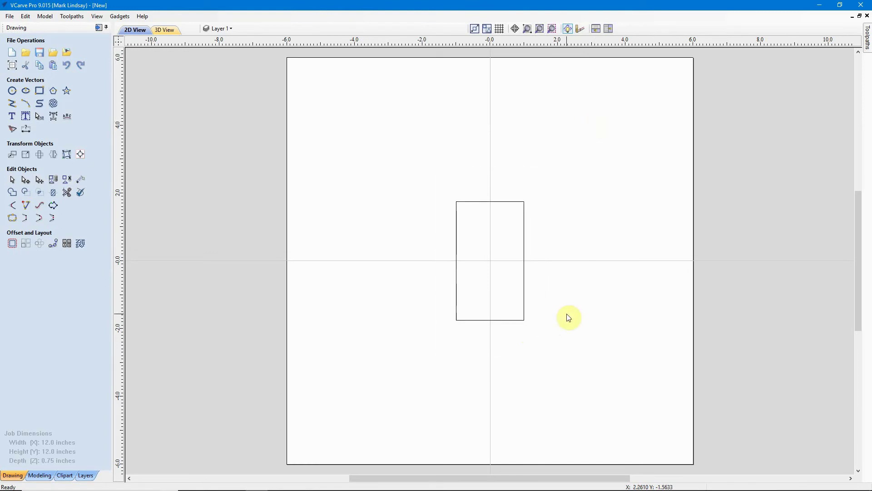
# Step: Place a copy of the rectangle straight to its right, centred at about X 3.08, Y 0 inches, and deselect it
pyautogui.click(522, 321)
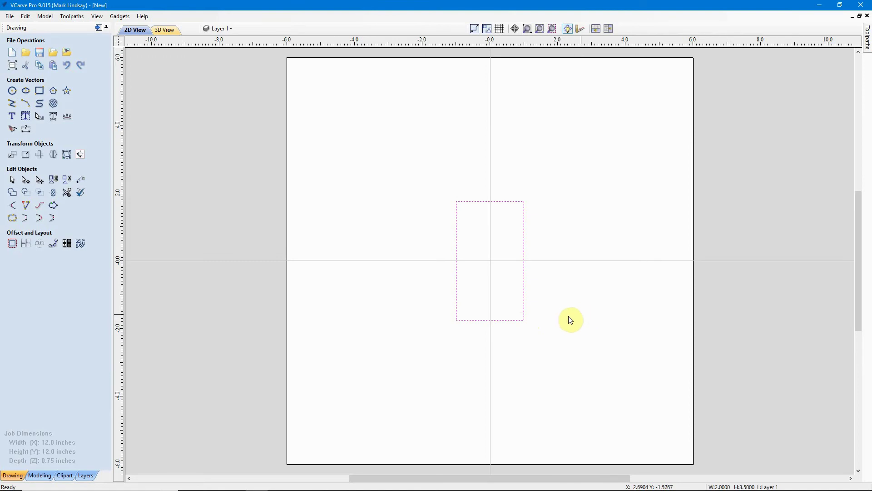
pyautogui.click(520, 321)
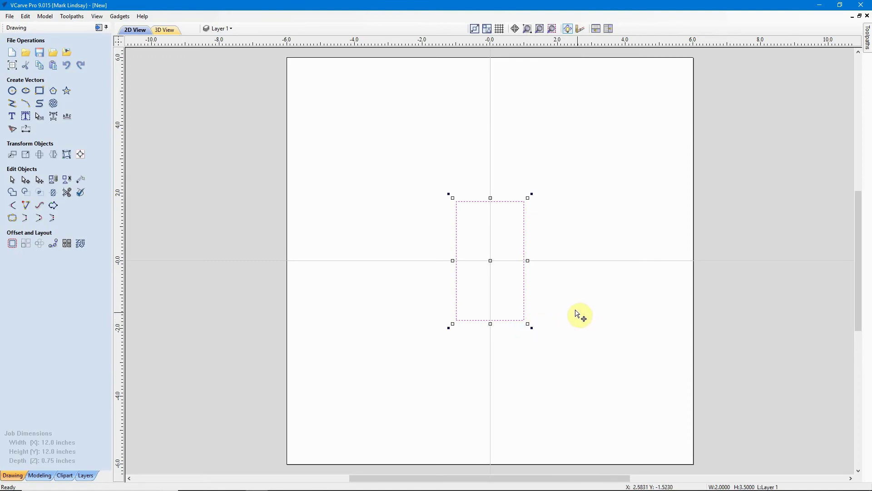
pyautogui.click(491, 259)
pyautogui.moveTo(490, 260); pyautogui.dragTo(594, 261)
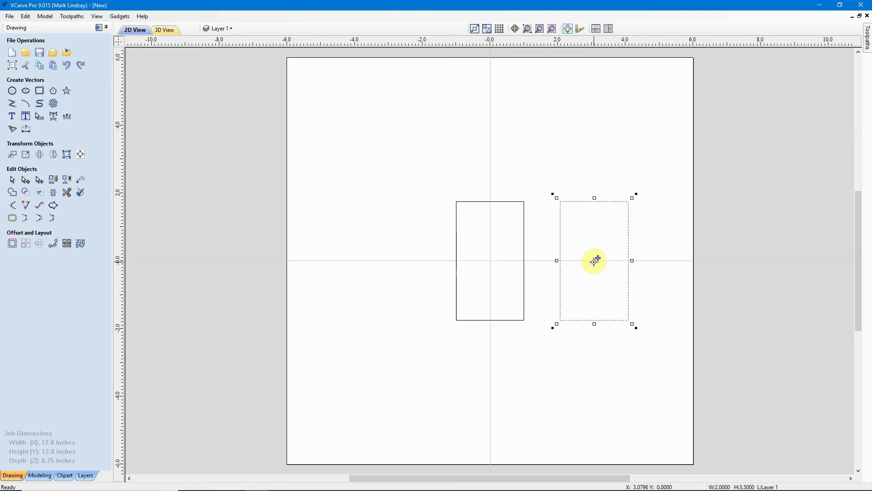
pyautogui.click(606, 362)
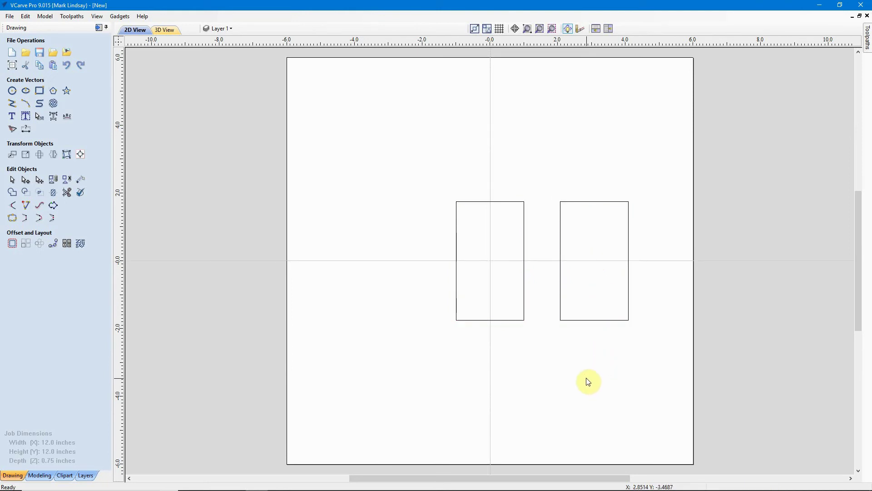
# Step: Place a second copy of the central rectangle straight to its left, centred at about X -3.35, Y 0 inches, and deselect it
pyautogui.click(495, 321)
pyautogui.click(495, 320)
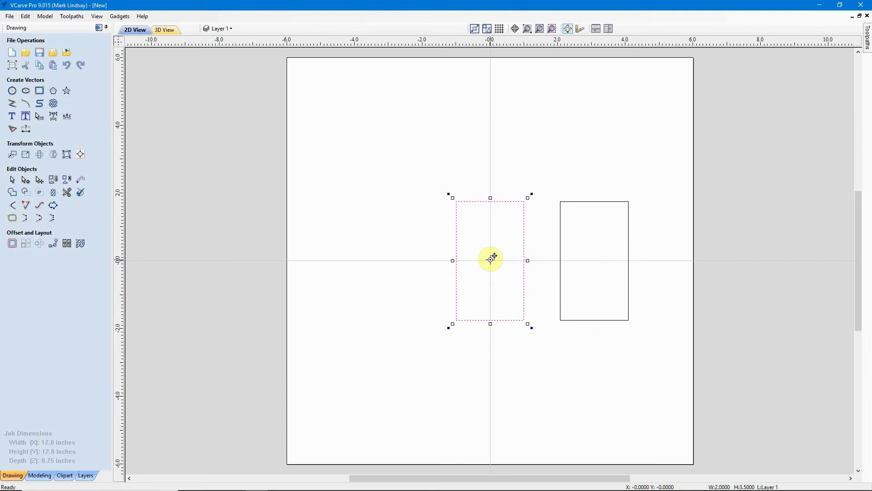
pyautogui.moveTo(490, 259); pyautogui.dragTo(377, 260)
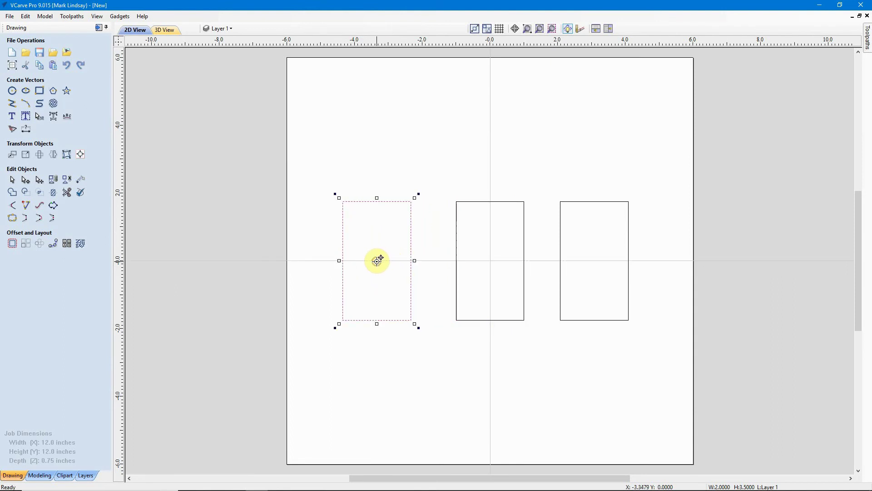
pyautogui.click(436, 388)
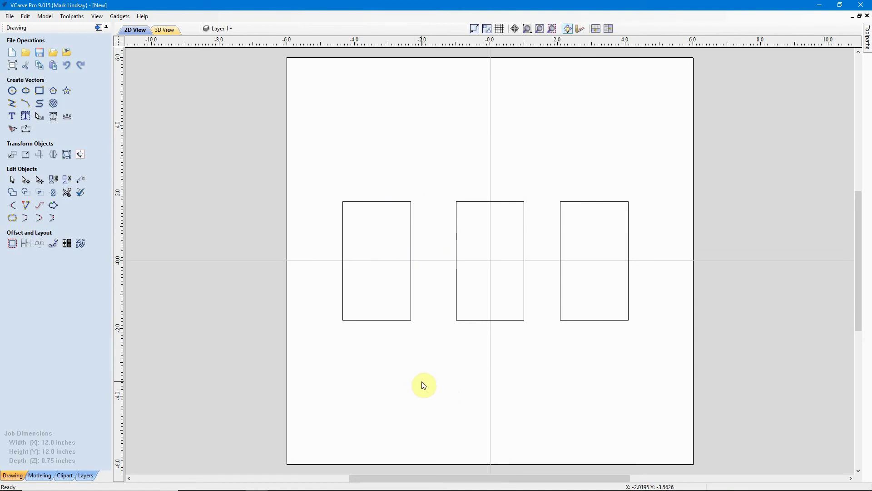
# Step: Scale the central rectangle proportionally about its centre to about 3.26 by 5.71 inches and deselect it
pyautogui.click(502, 321)
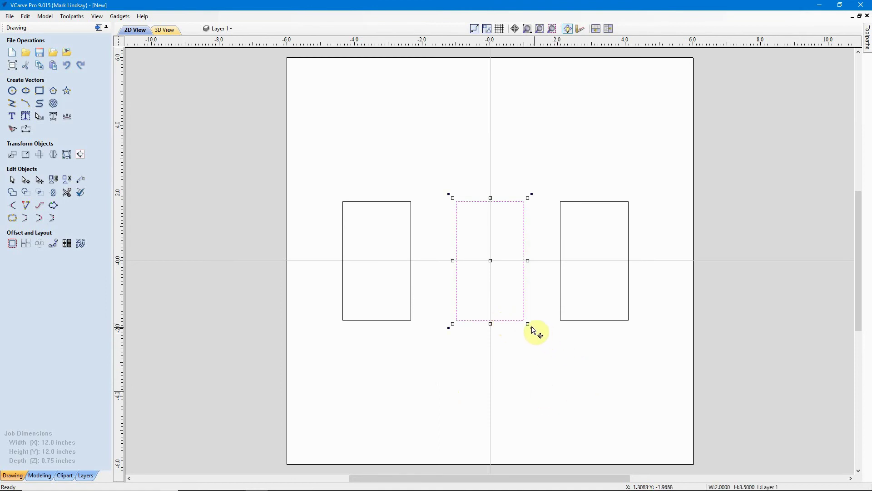
pyautogui.moveTo(528, 324); pyautogui.dragTo(546, 358)
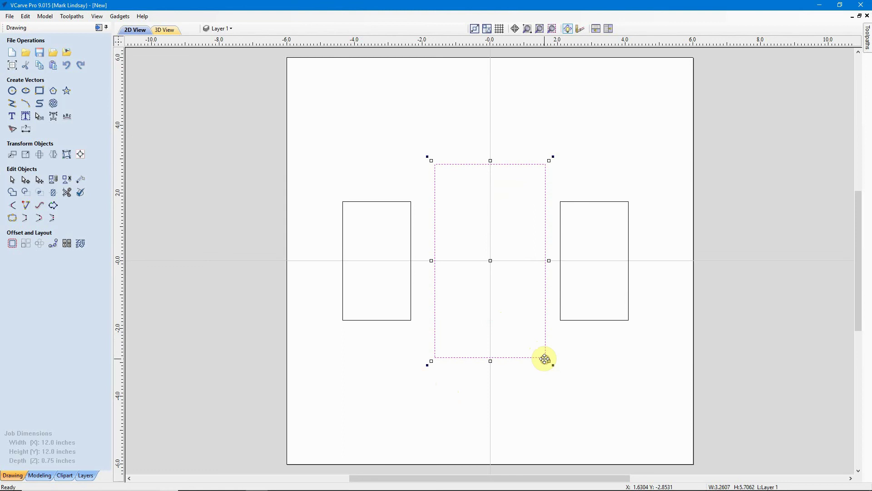
pyautogui.click(540, 418)
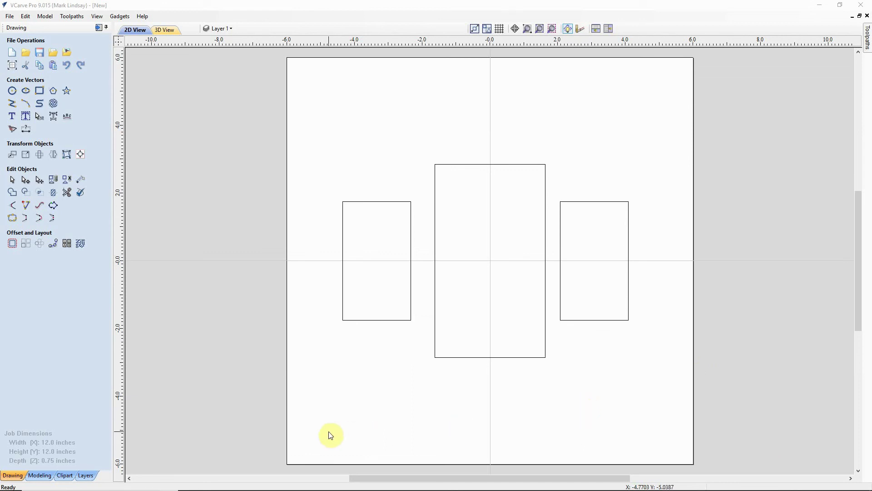
# Step: Switch to Chrome and view the CNC blog's Contact Us page and the Harneal Media home page
pyautogui.moveTo(226, 489)
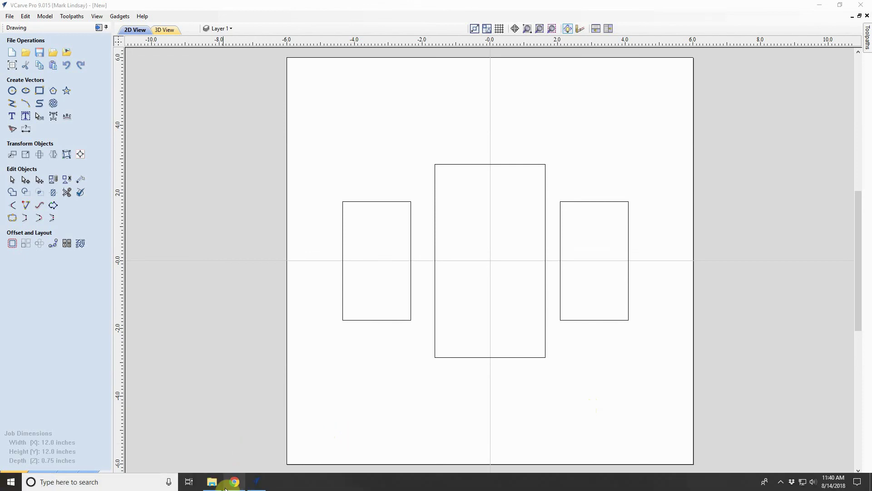
pyautogui.click(238, 406)
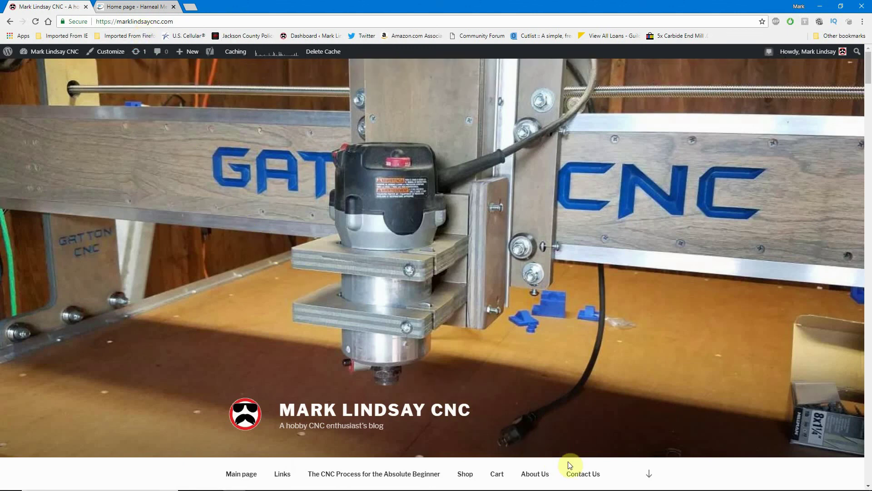
pyautogui.click(588, 478)
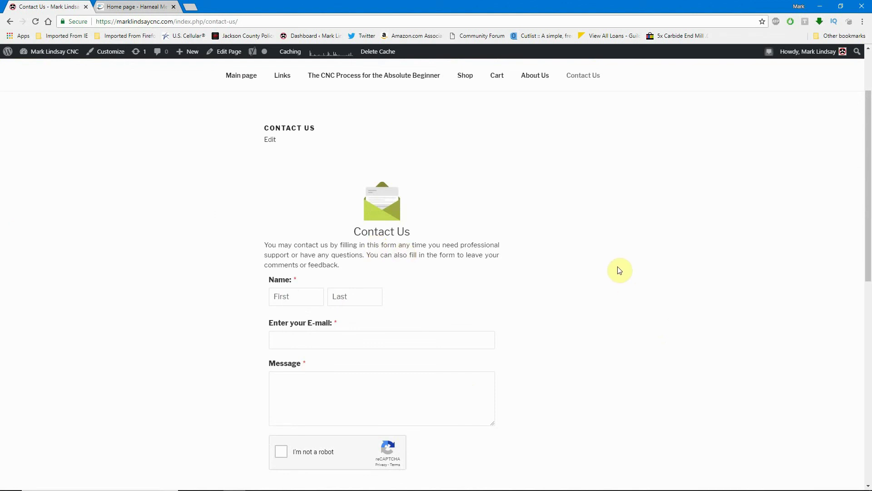
pyautogui.click(136, 6)
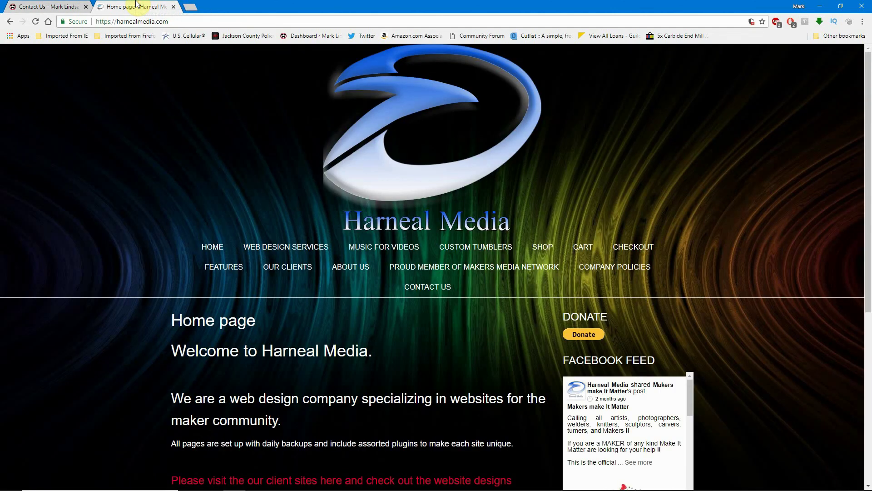